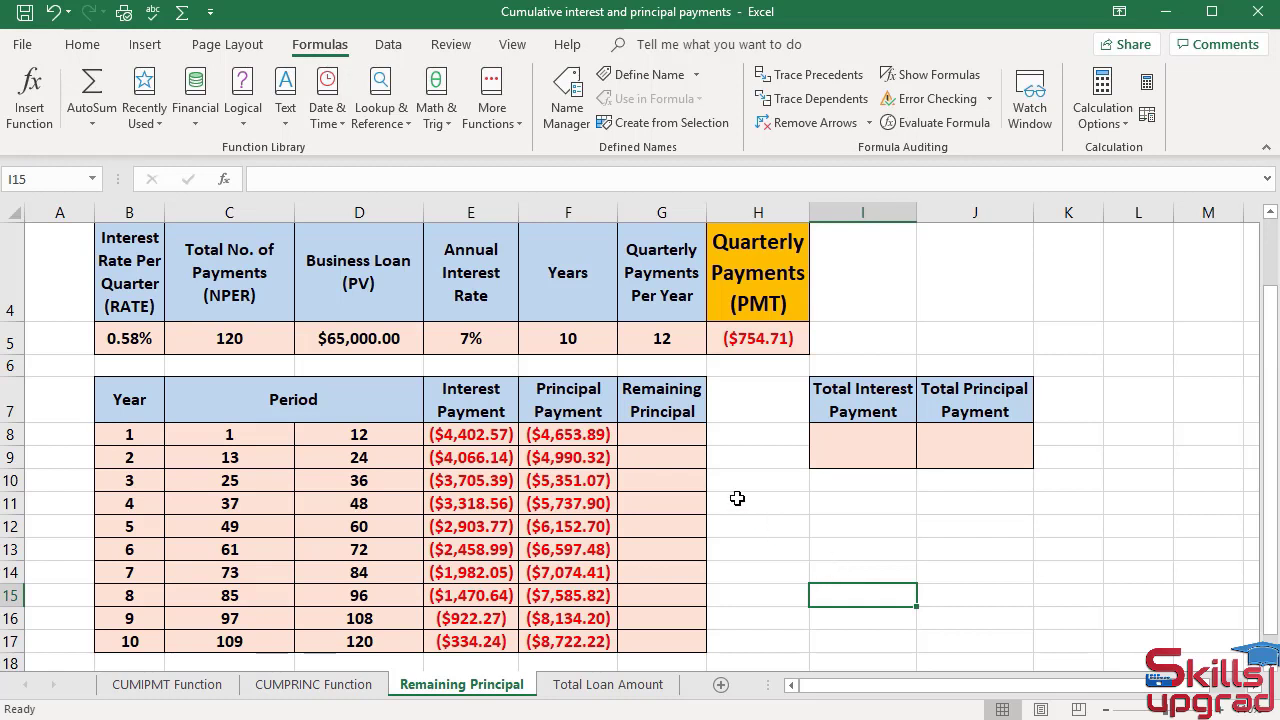
- Enter the formula =D5+F8 in cell G8 to calculate the remaining principal for year 1
click(682, 434)
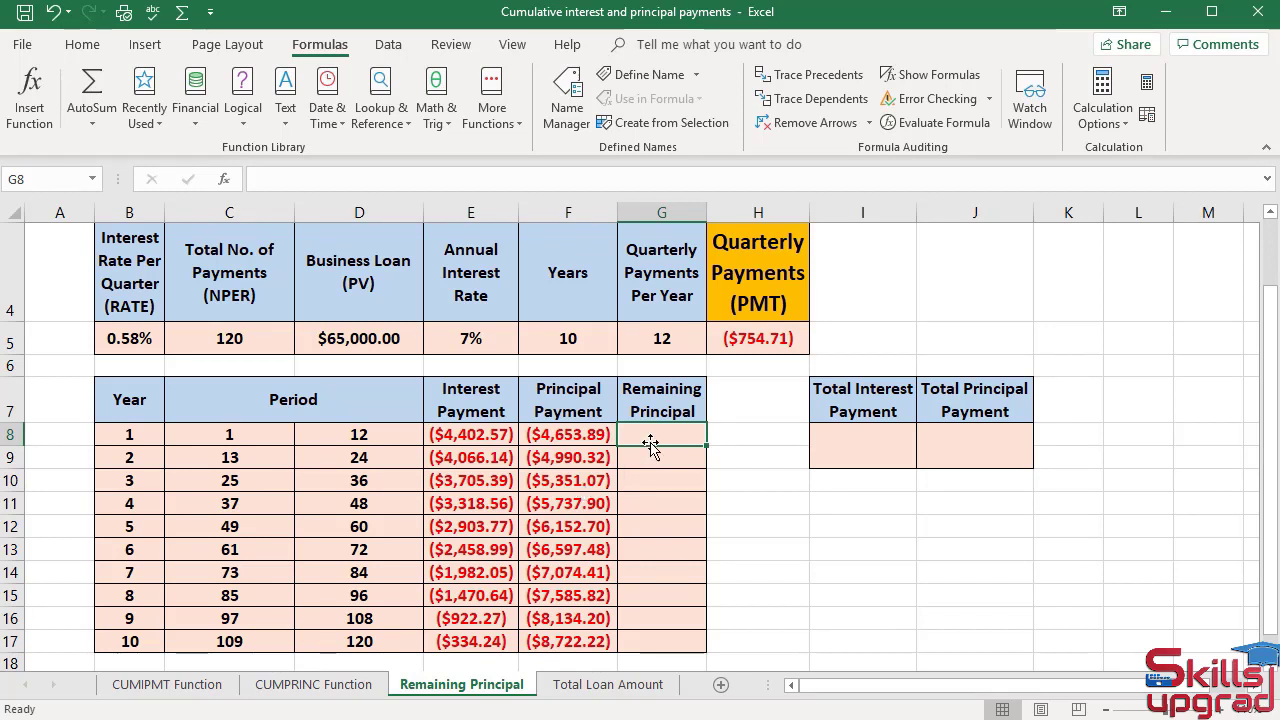
text(=)
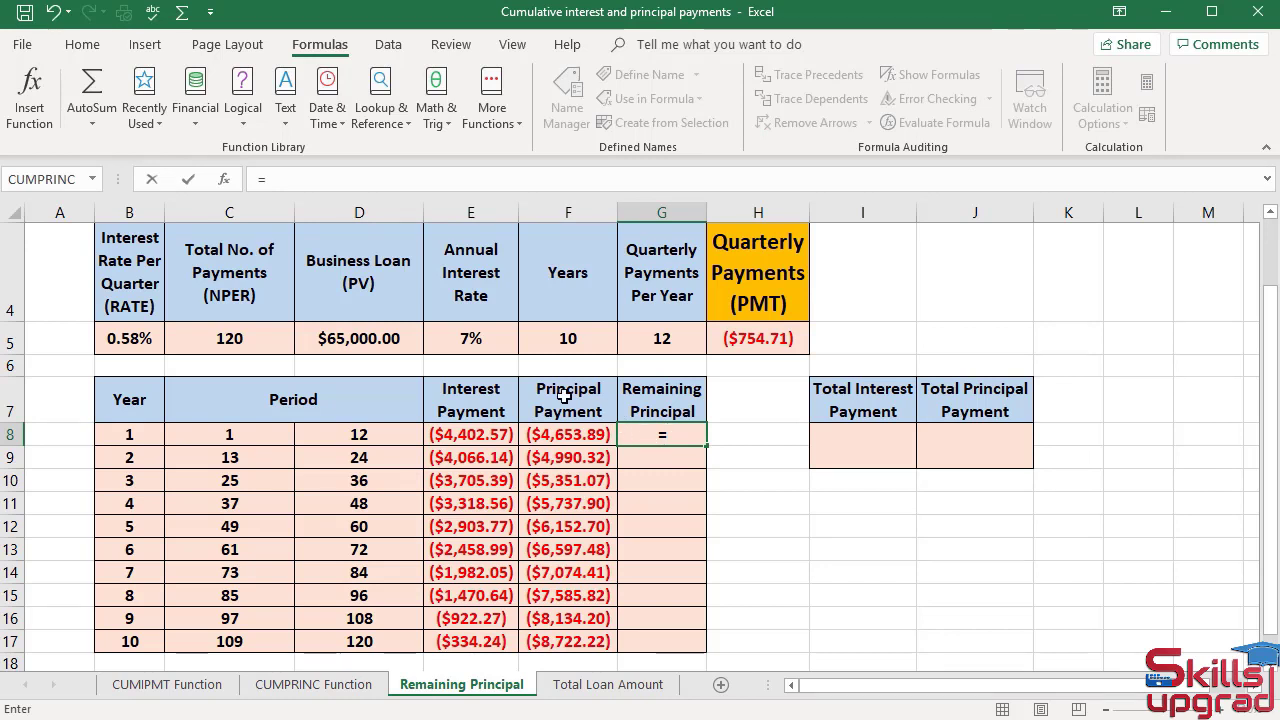
click(396, 338)
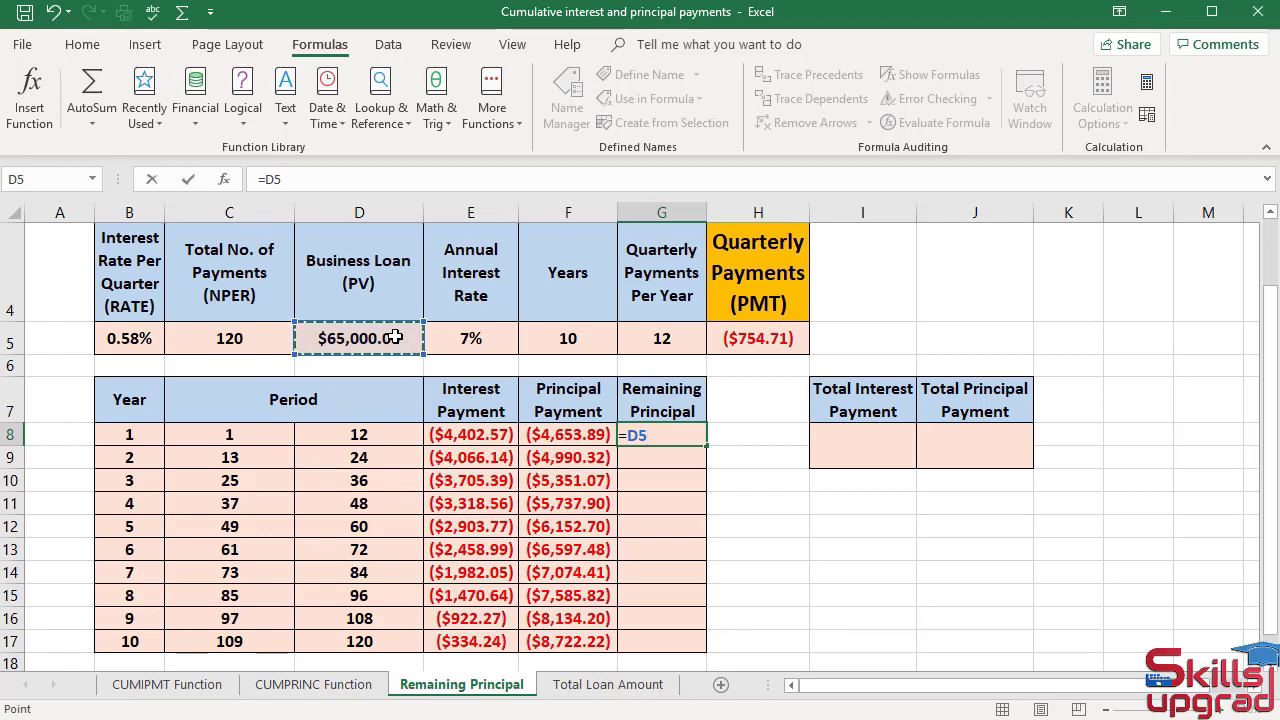
text(+)
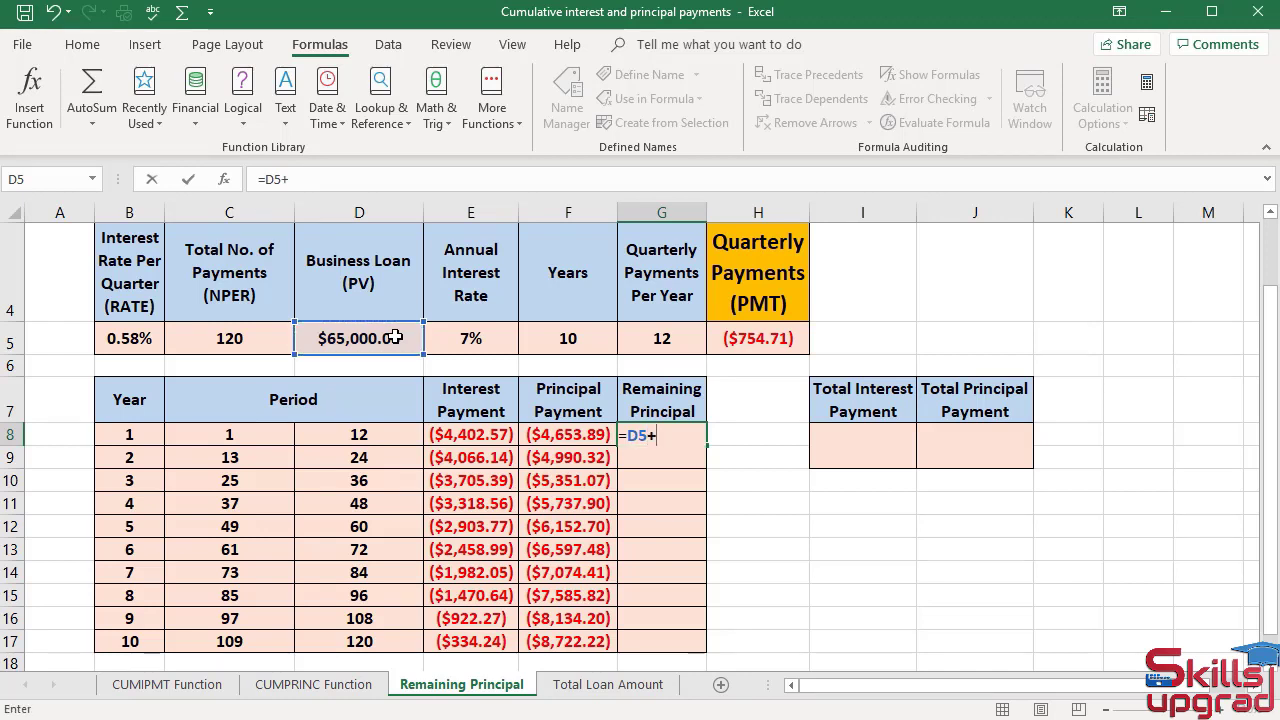
click(568, 434)
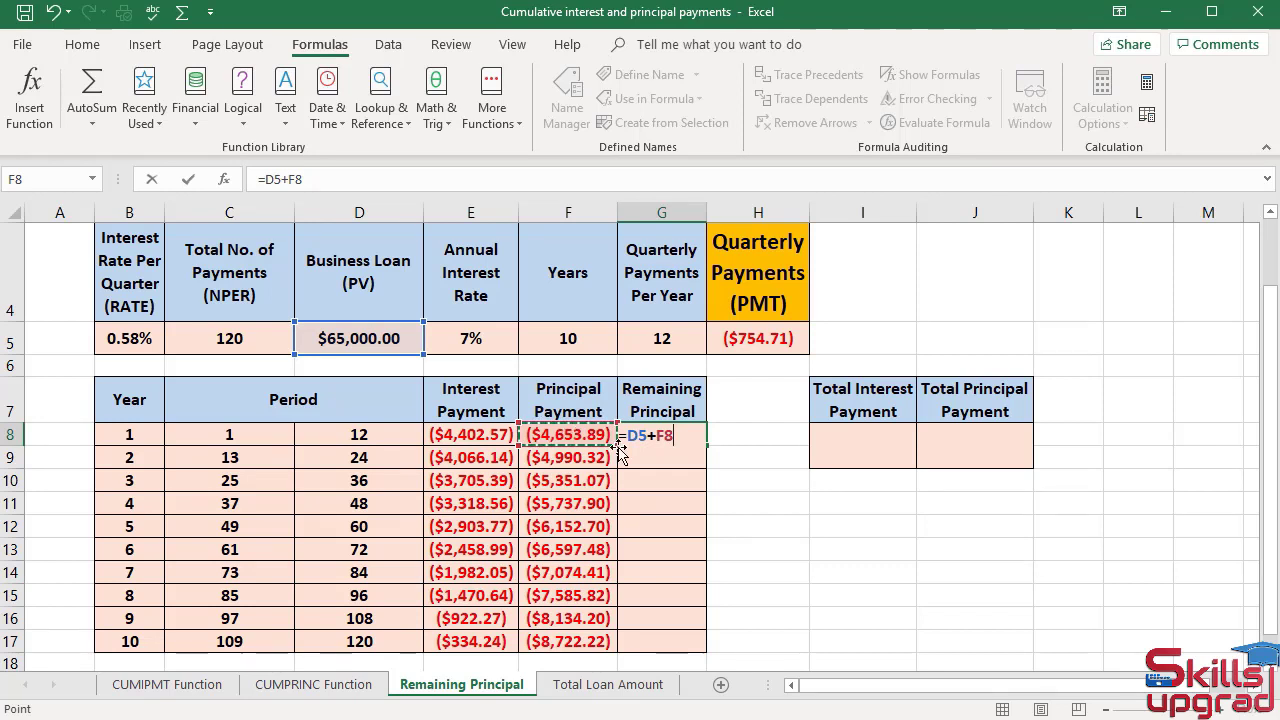
key(Return)
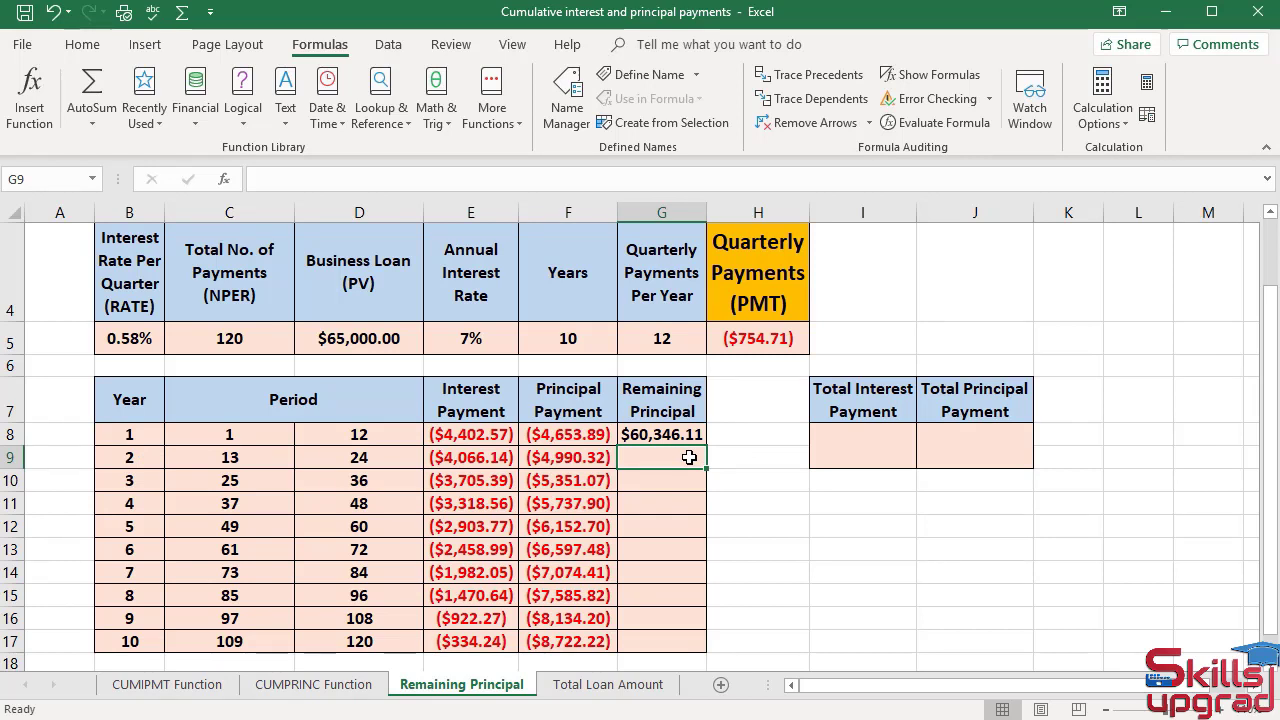
- Enter the formula =G8+F9 in cell G9 to calculate the remaining principal for year 2
text(=)
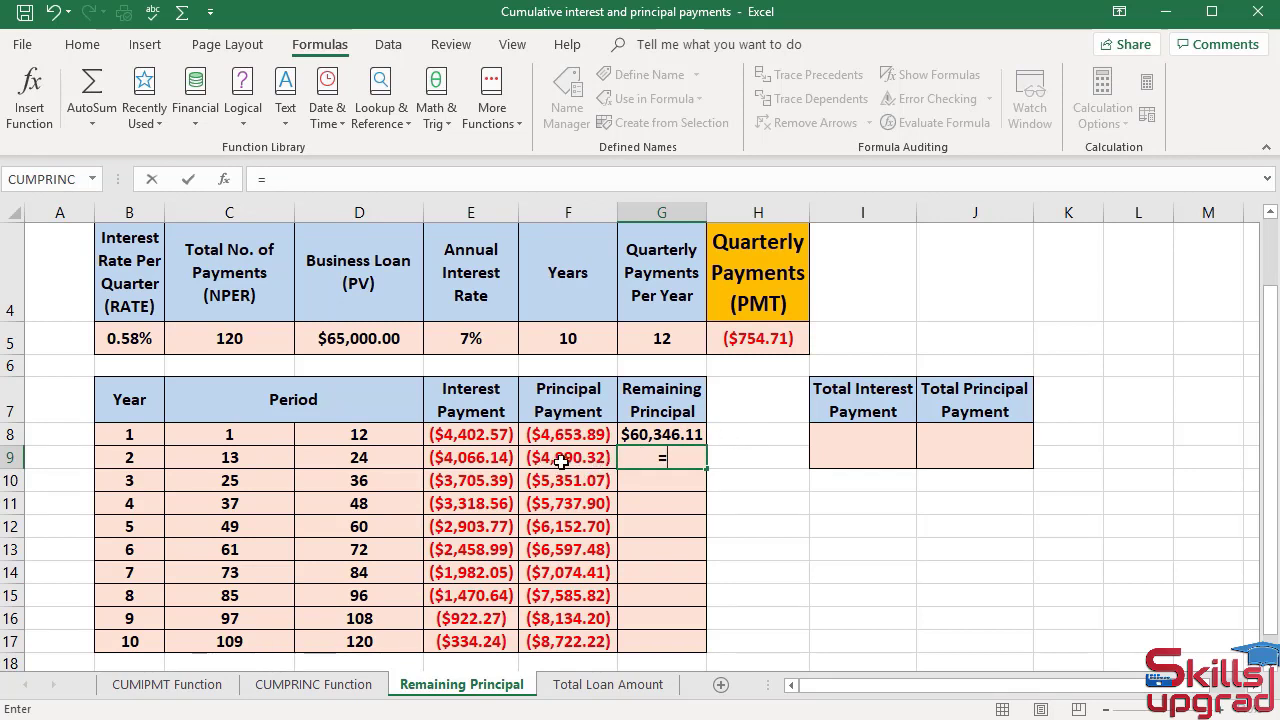
click(678, 430)
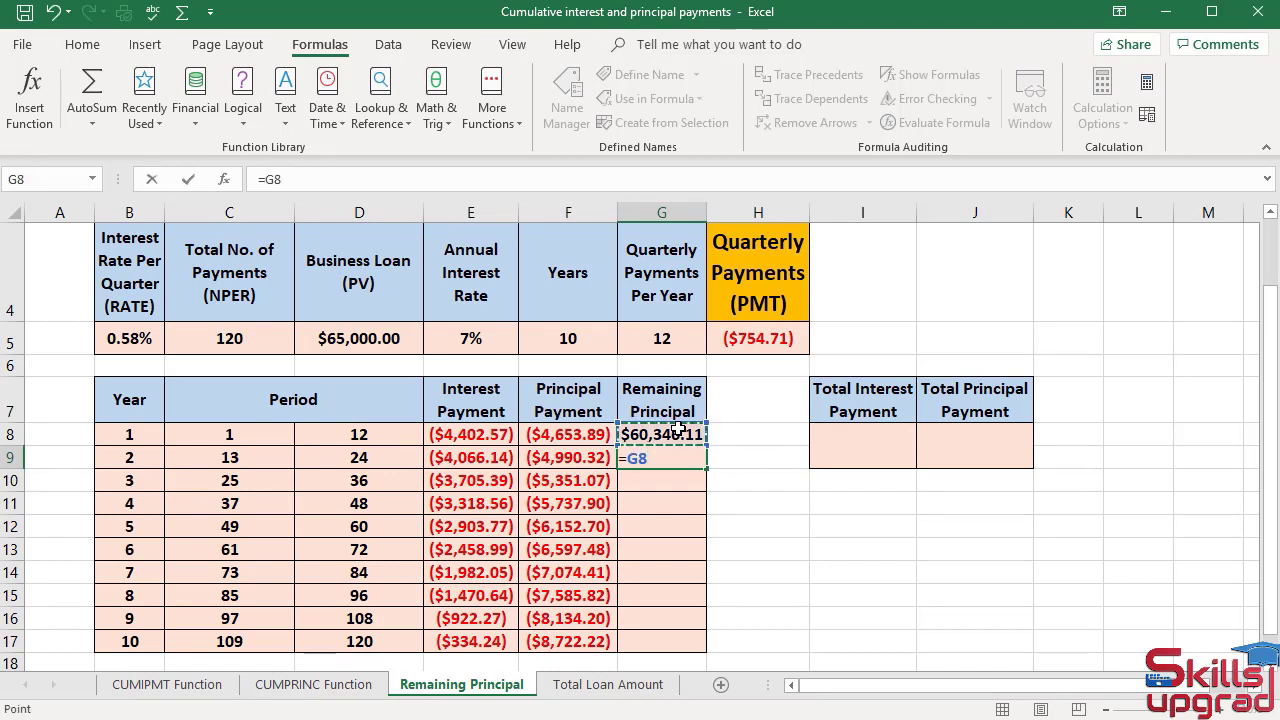
text(+)
click(581, 457)
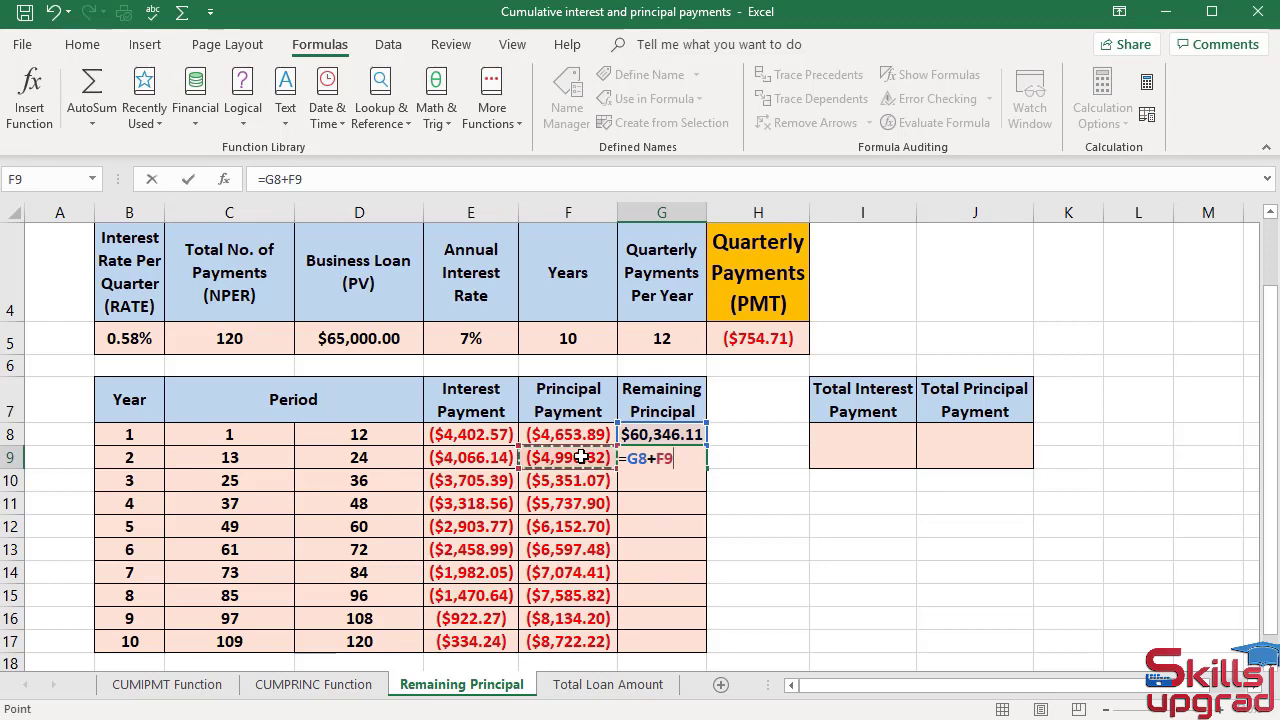
key(Return)
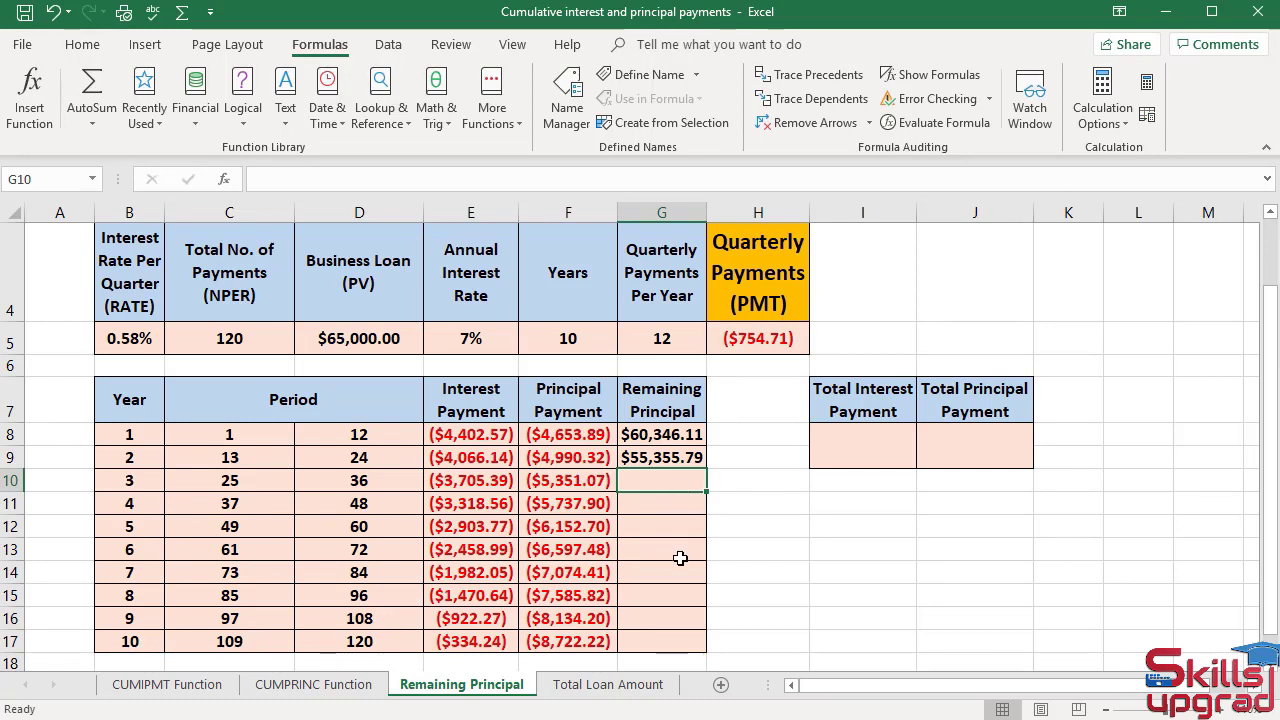
- Fill the year 2 Remaining Principal formula from G9 down through G17 and check the cells for years 9 and 10
click(678, 456)
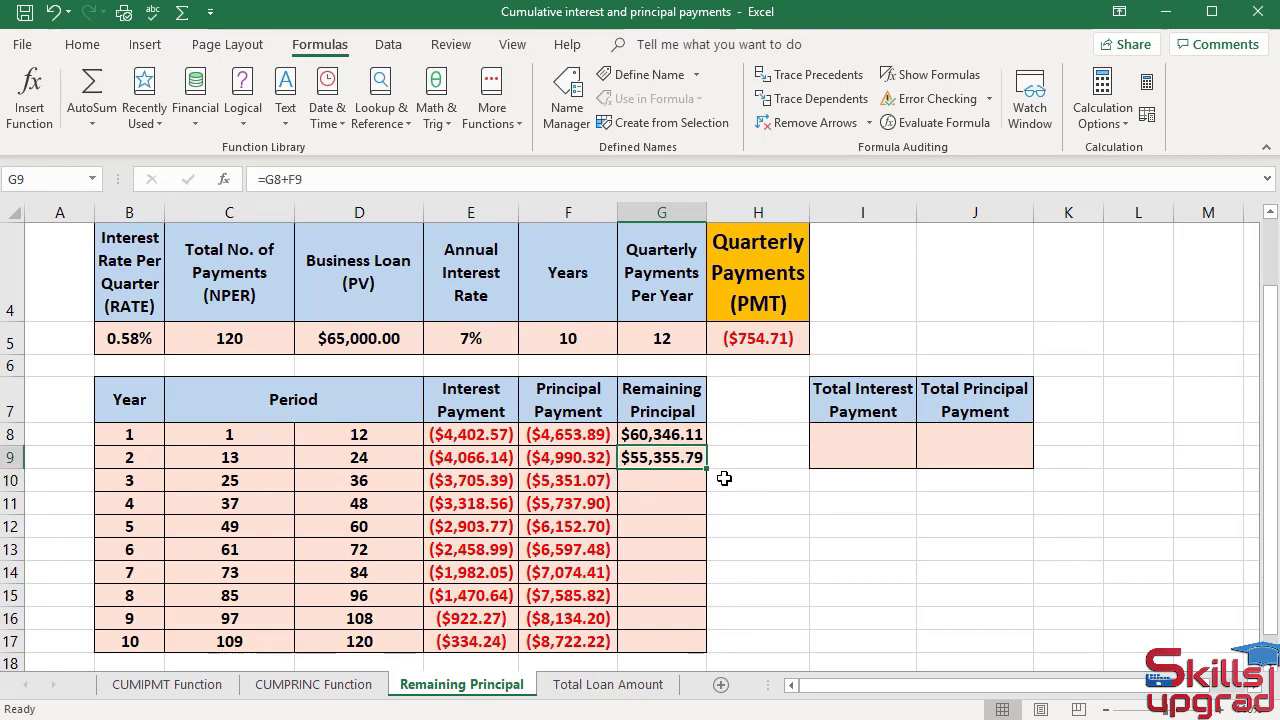
drag(706, 468, 698, 651)
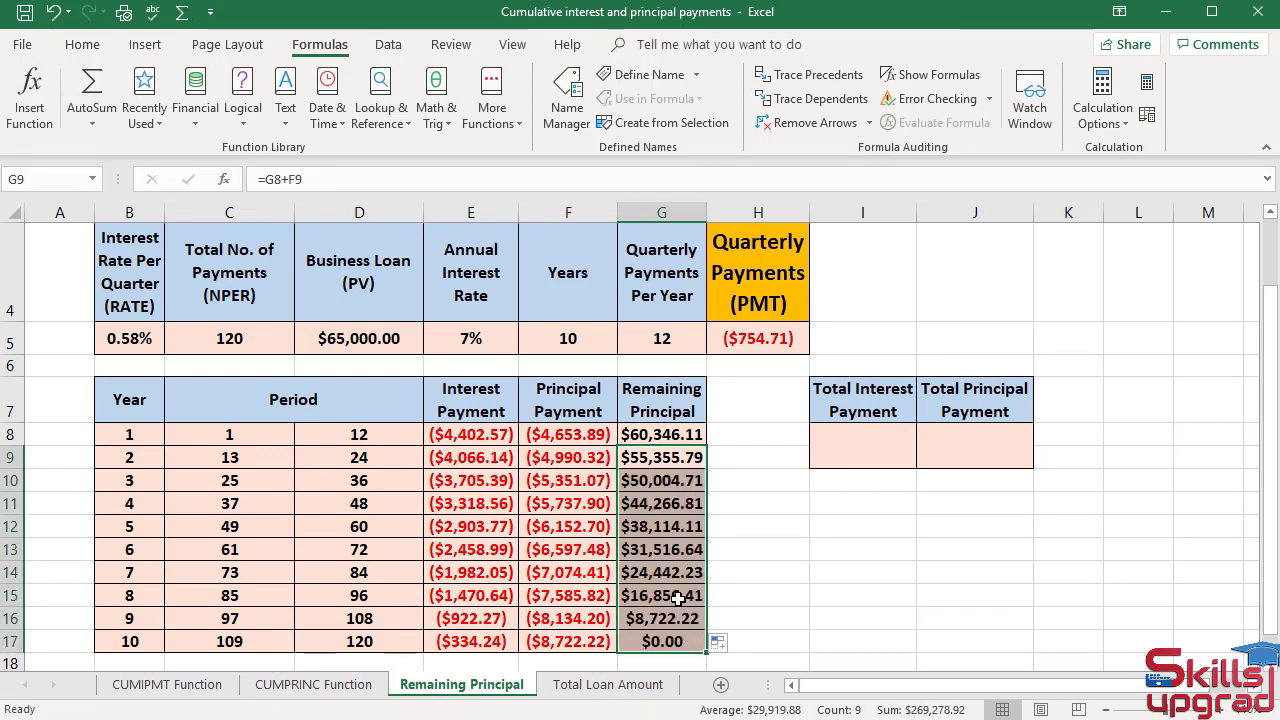
click(678, 614)
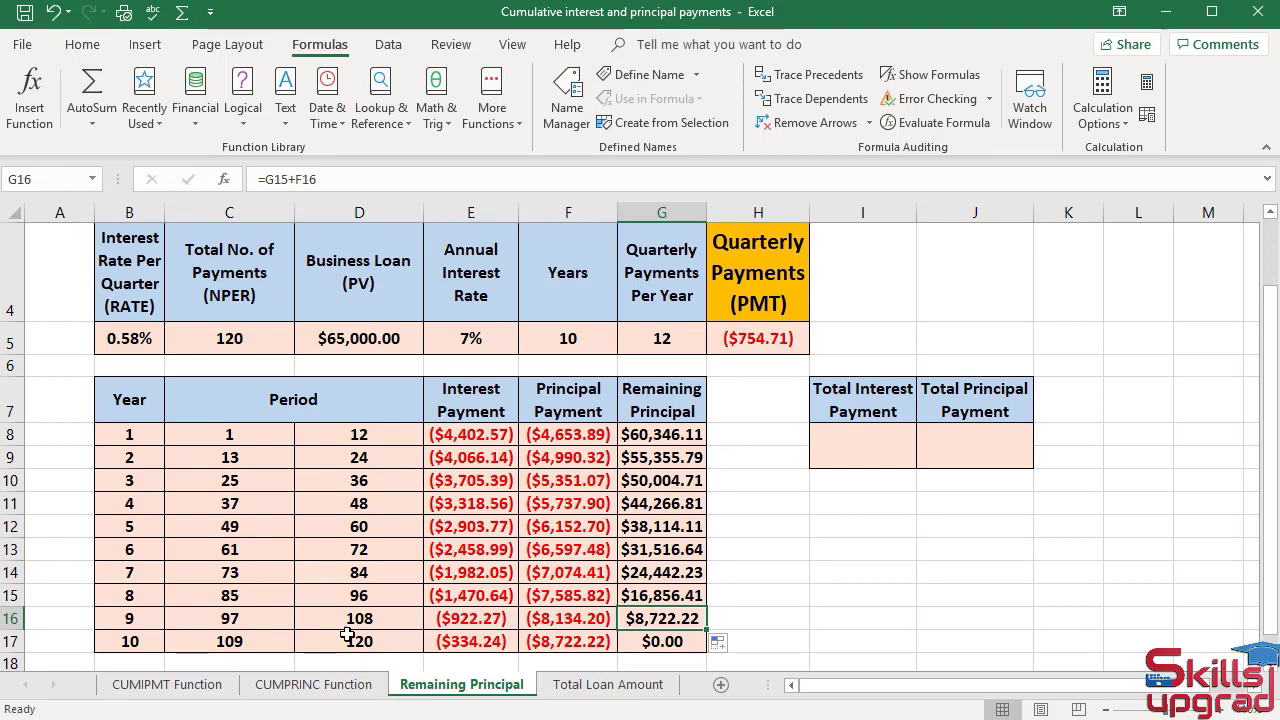
click(645, 641)
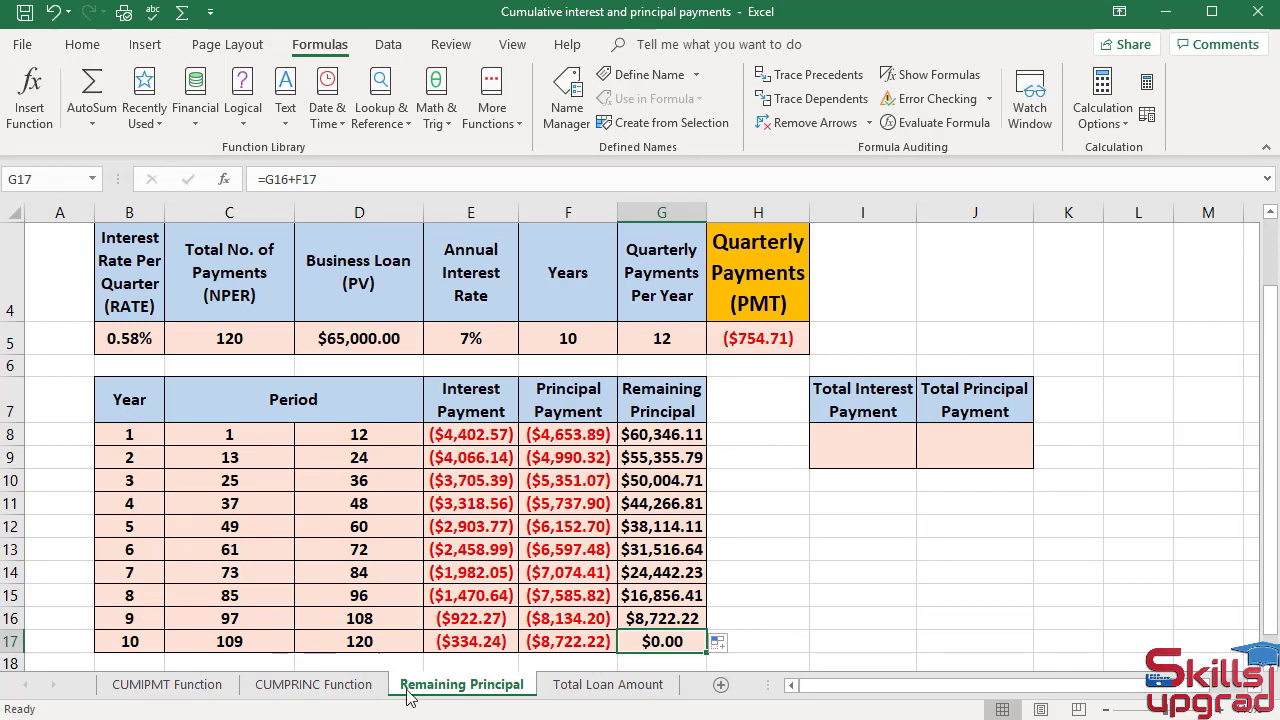
- Total the interest payments with =SUM(E8:E17) in the cell under Total Interest Payment
click(892, 447)
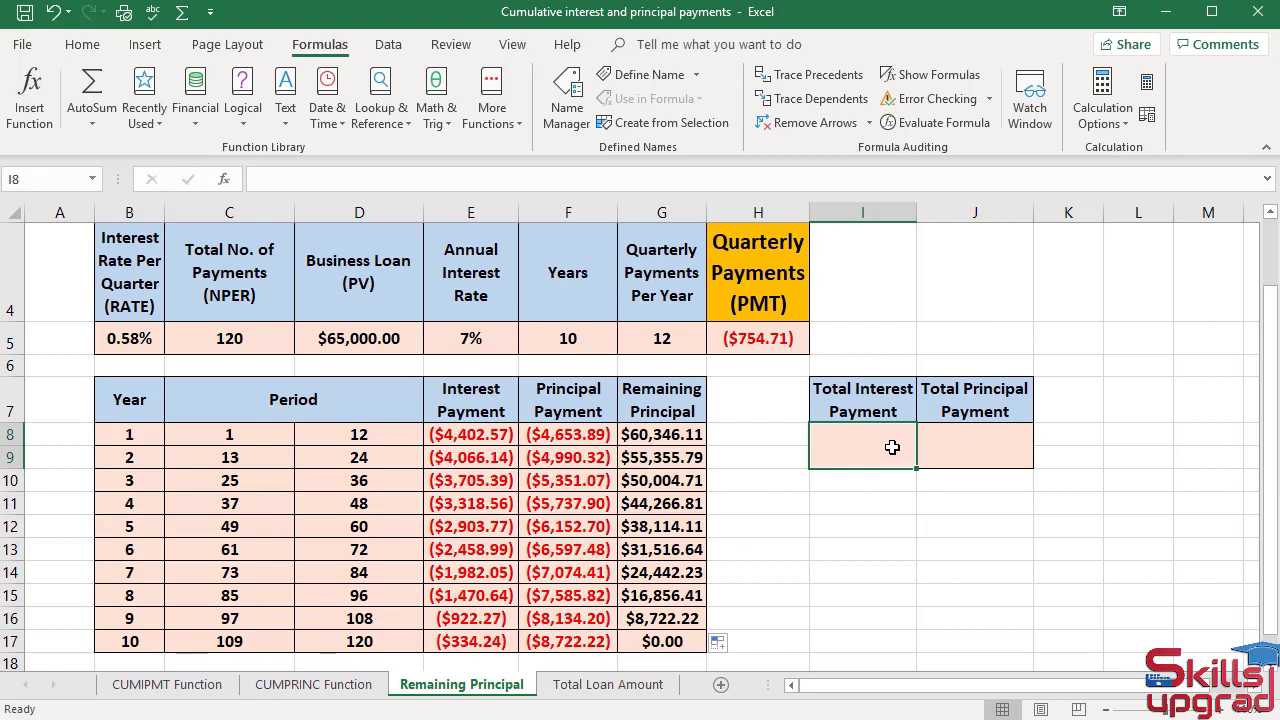
text(=)
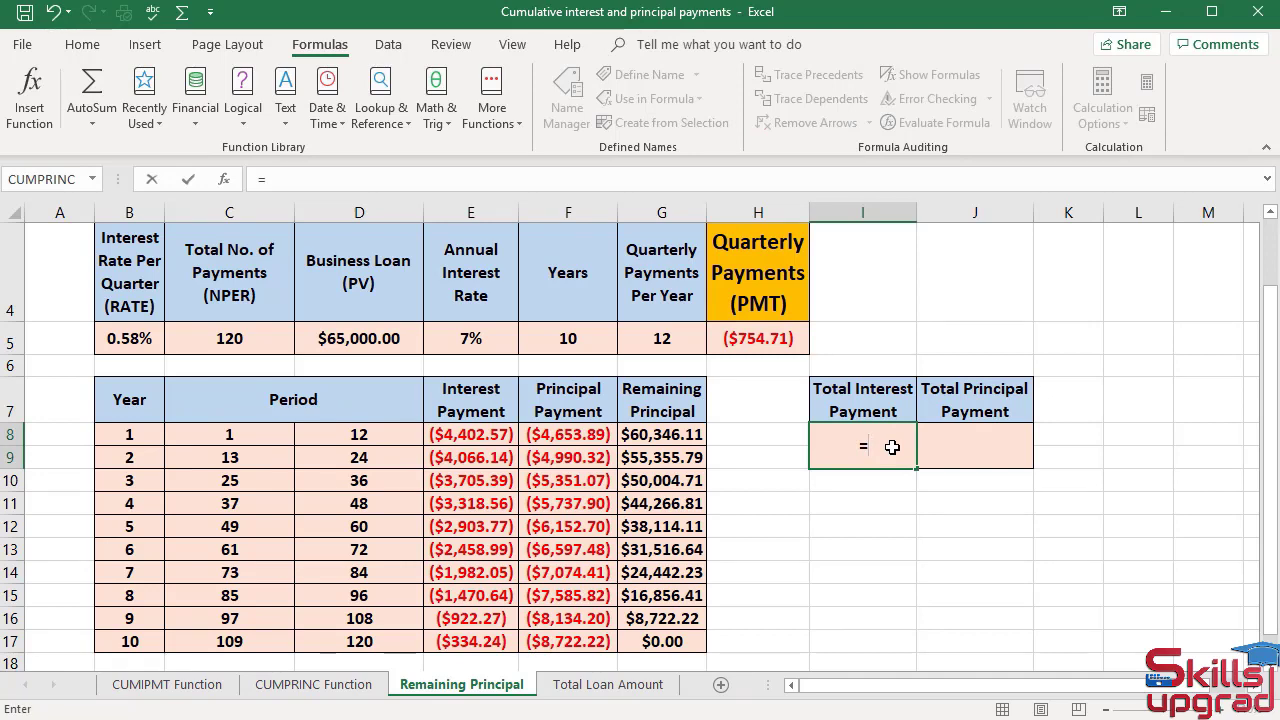
text(SUM)
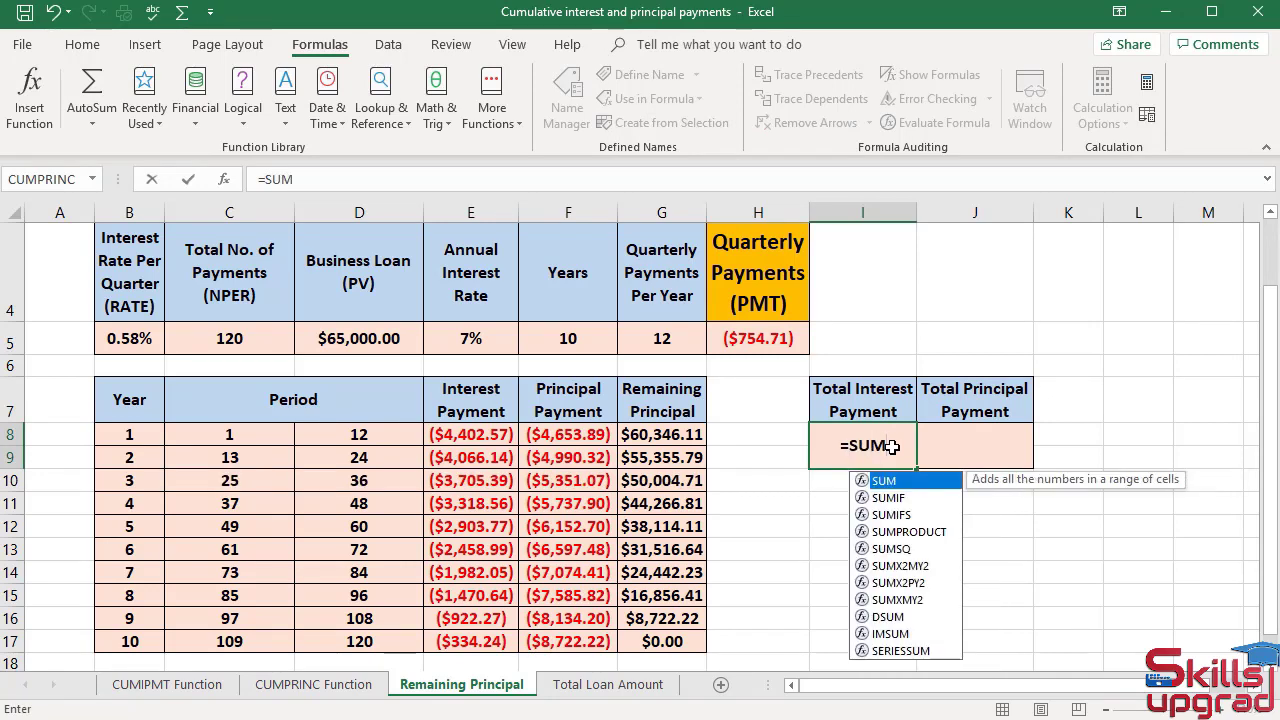
text(()
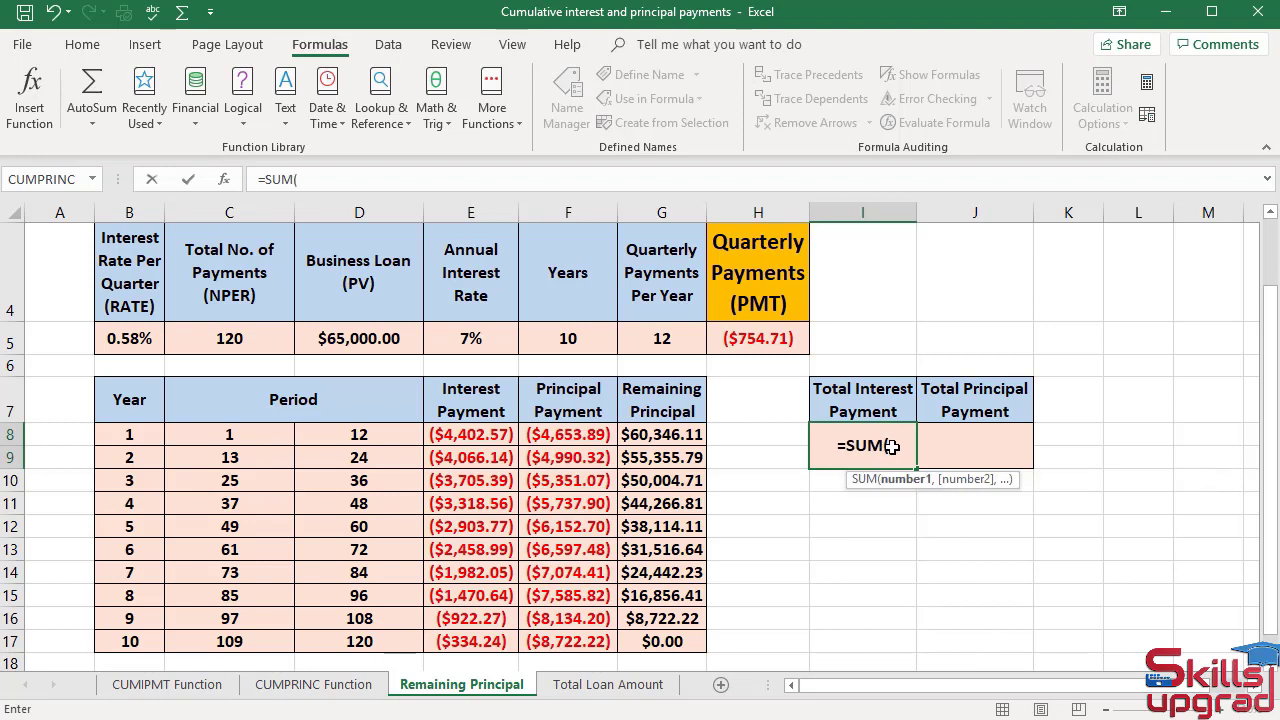
drag(492, 434, 473, 638)
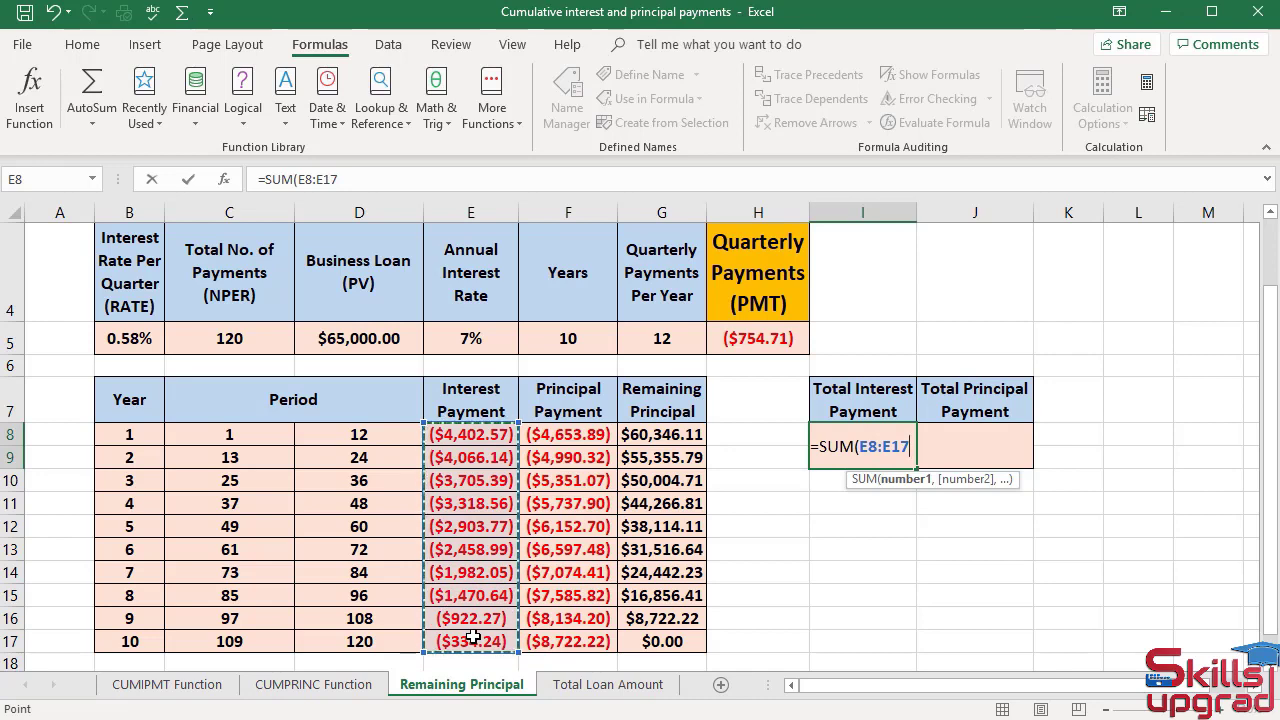
text())
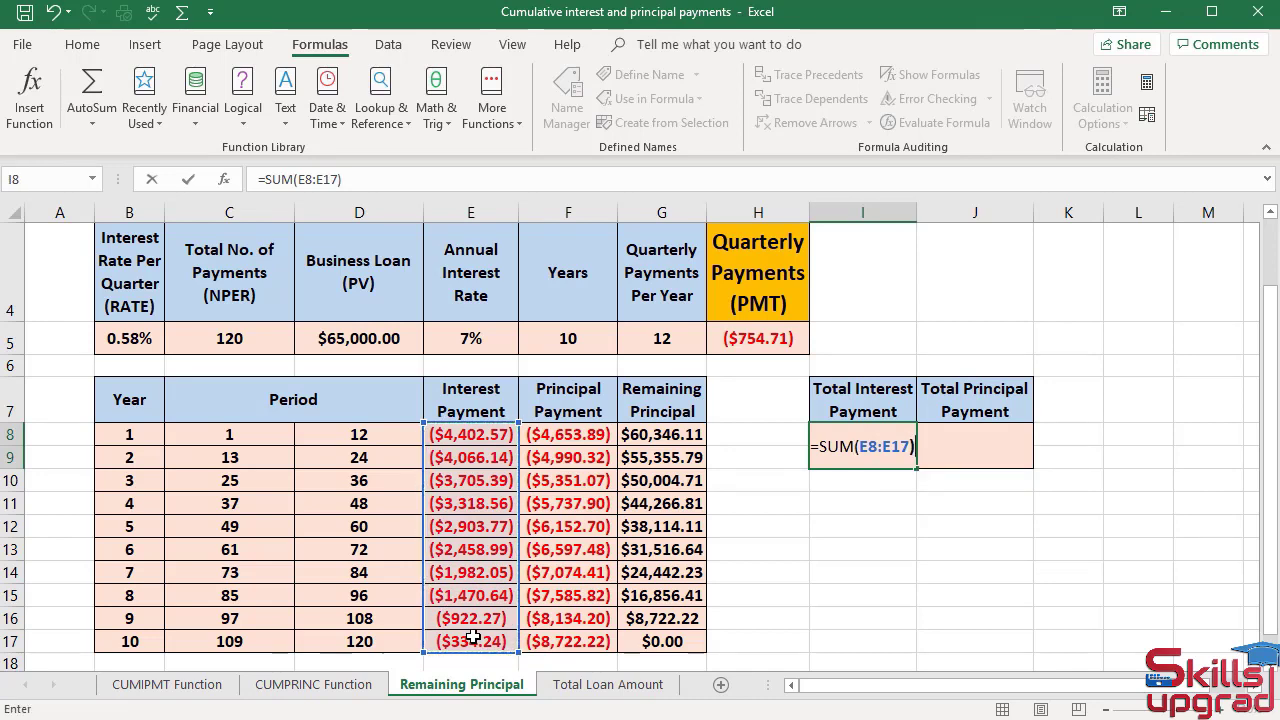
key(Return)
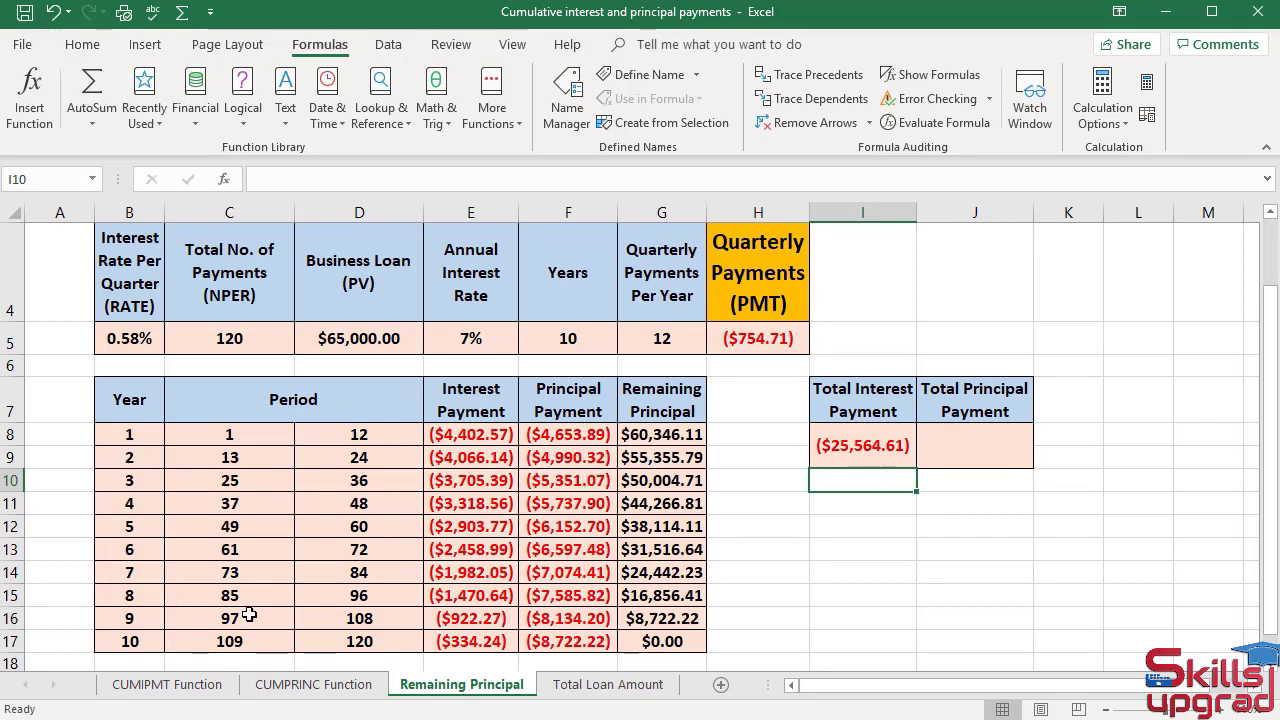
- Total the principal payments with =SUM(F8:F17) in the cell under Total Principal Payment
click(995, 444)
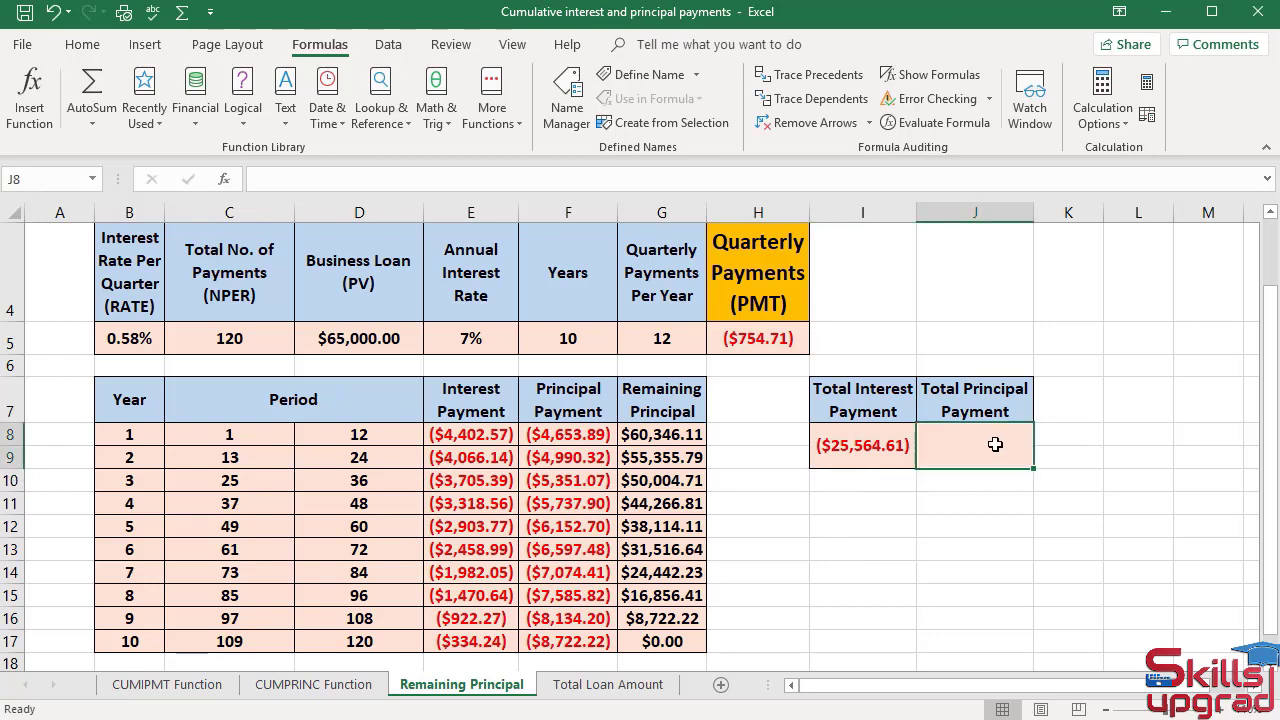
text(=)
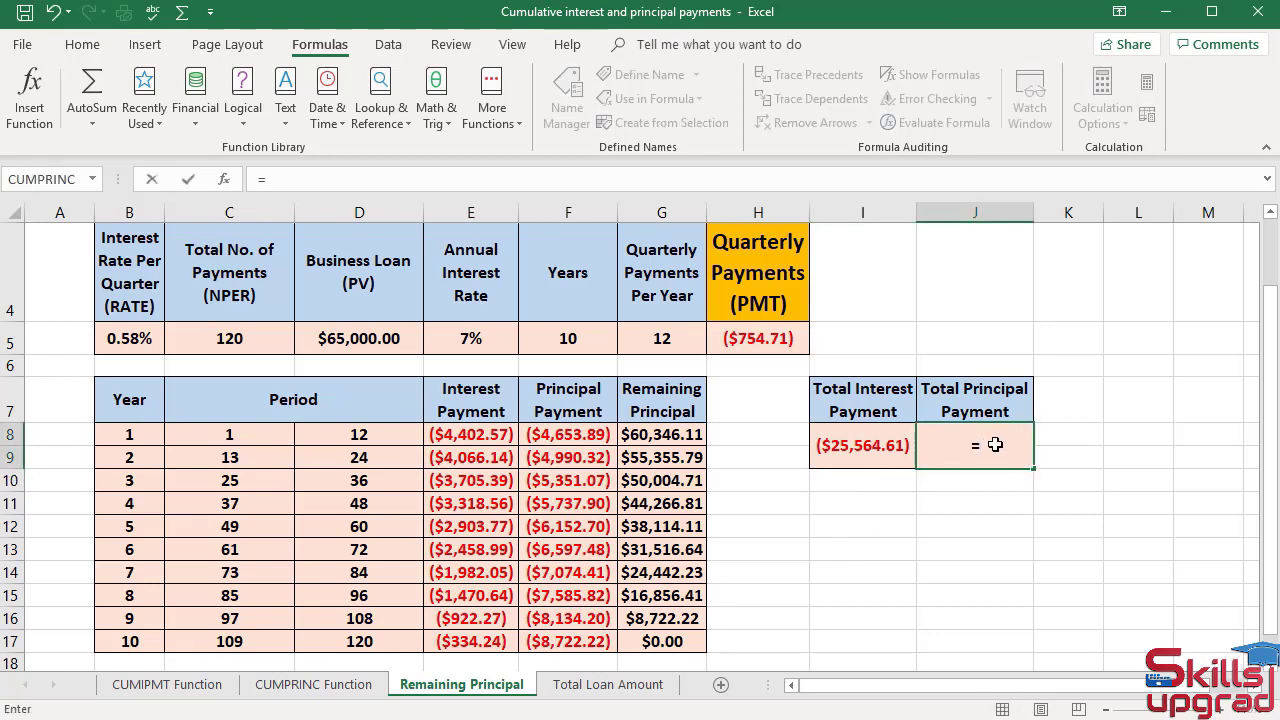
text(S)
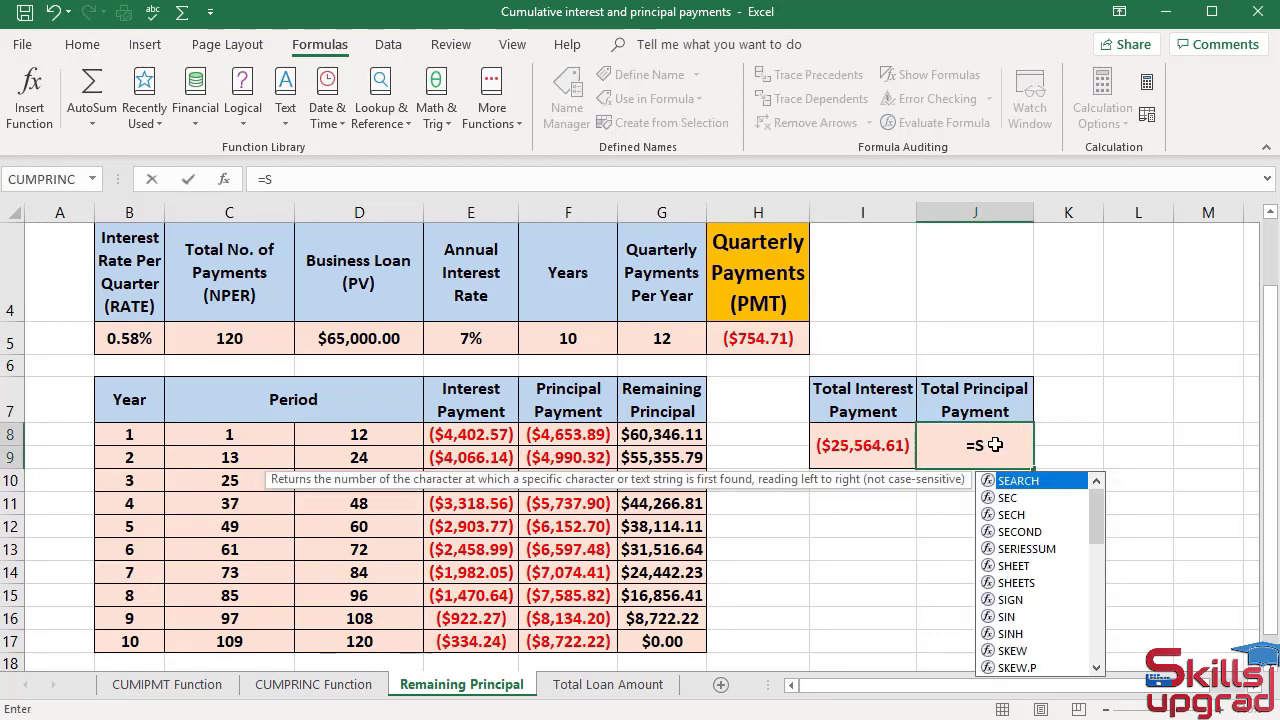
text(UM)
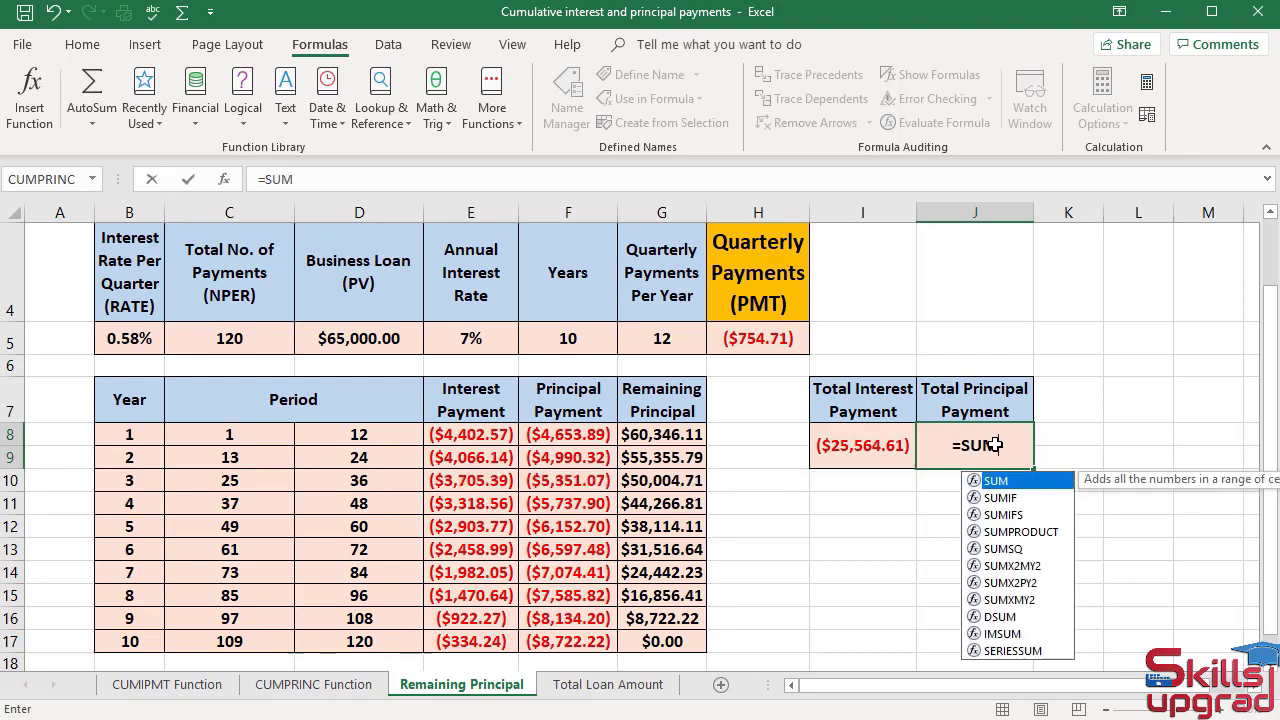
text())
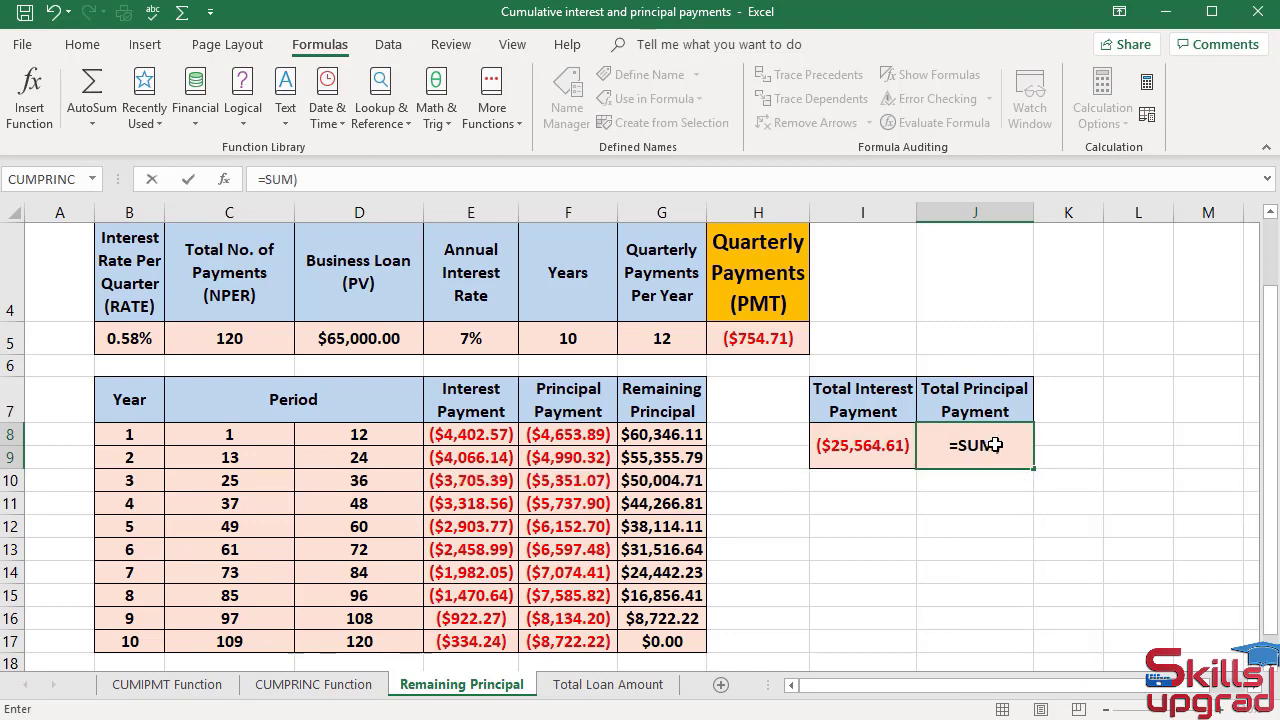
key(BackSpace)
text(()
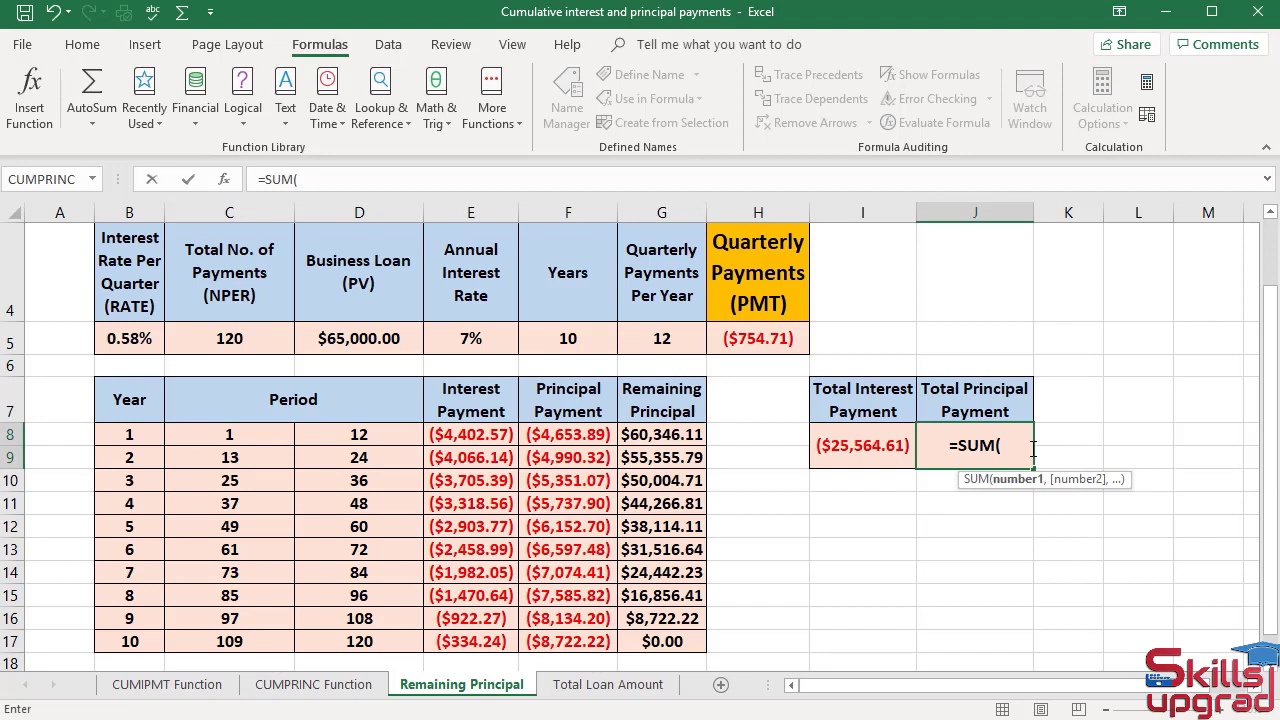
drag(592, 432, 588, 636)
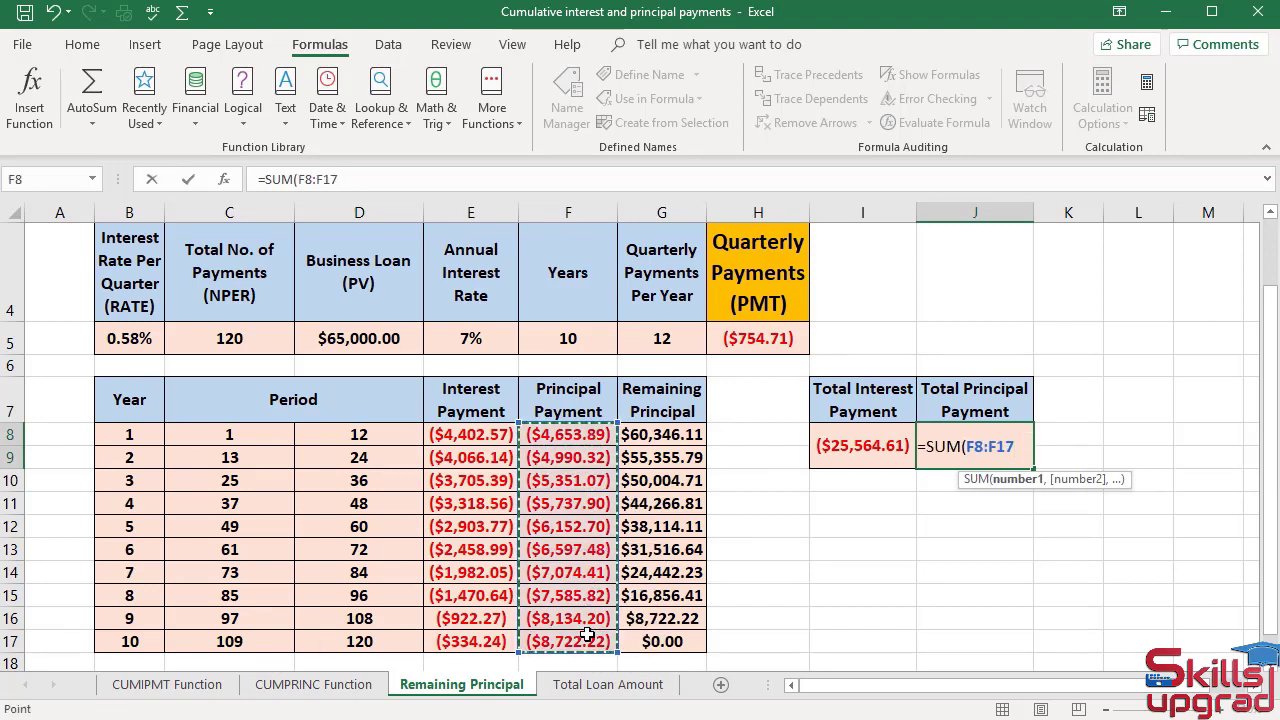
text())
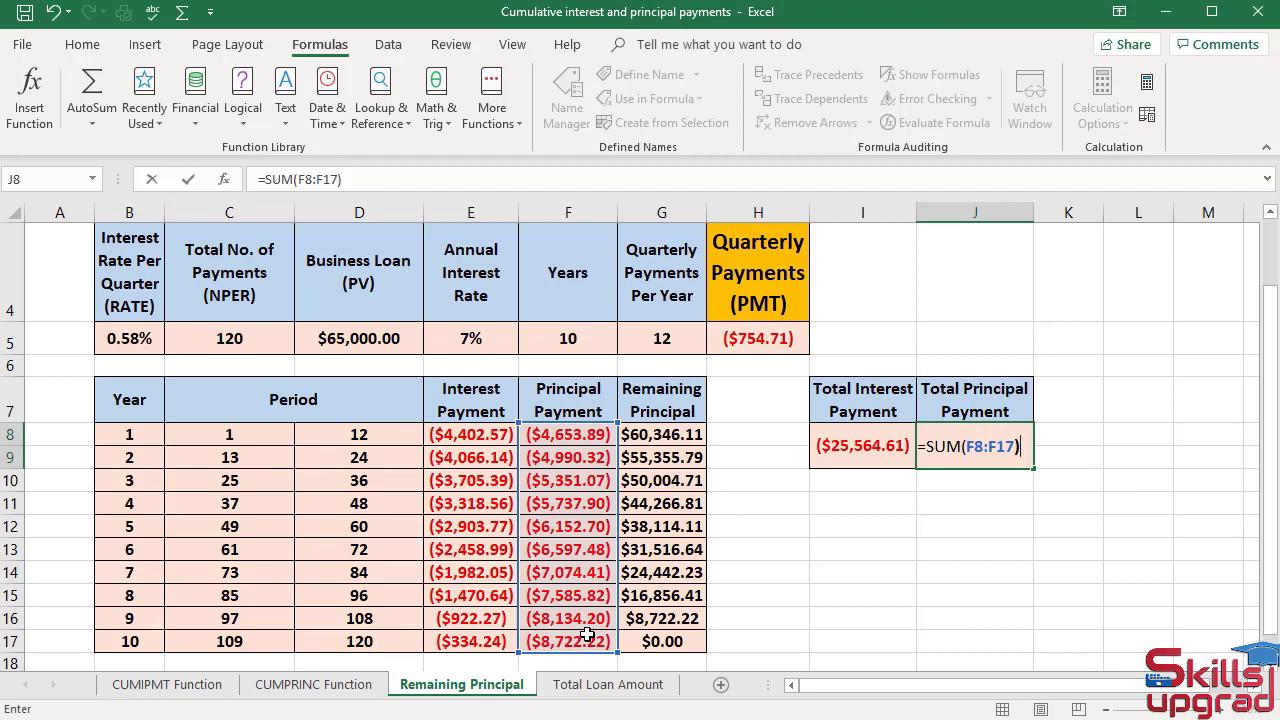
key(Return)
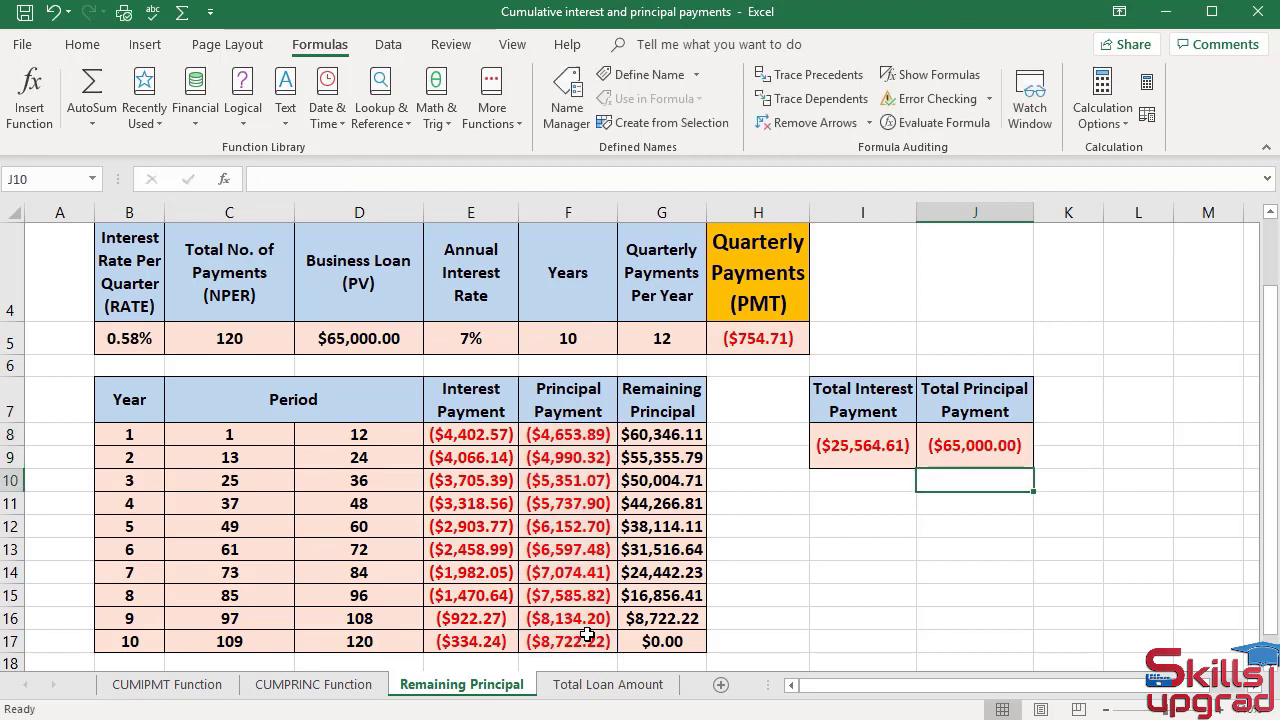